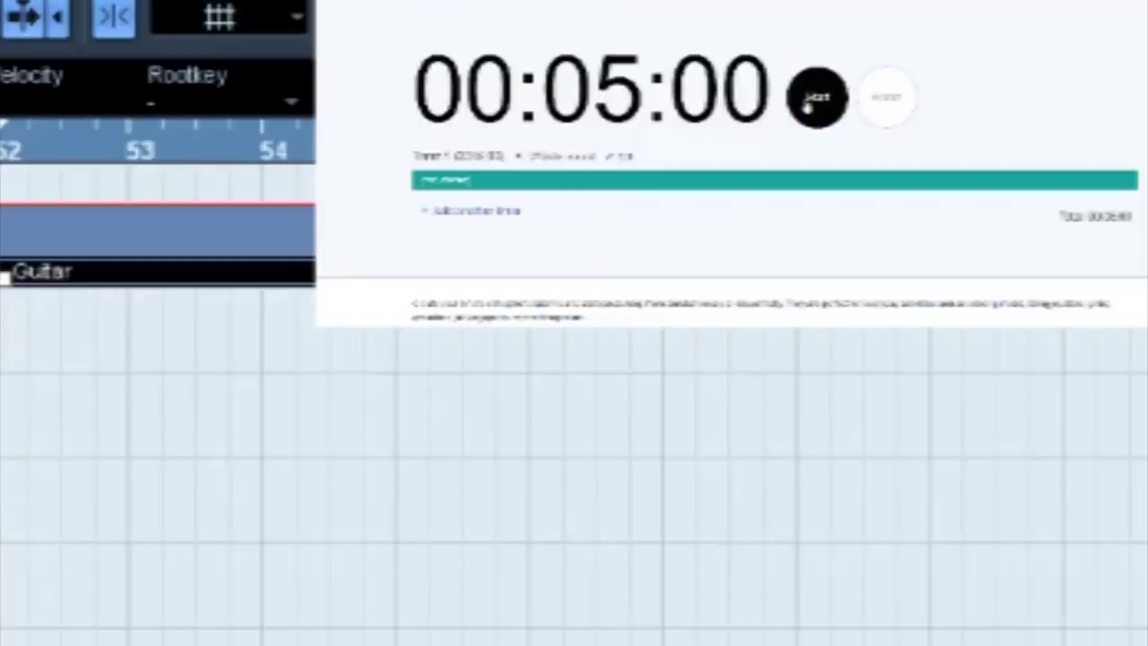
- Start the five-minute countdown timer
click(807, 103)
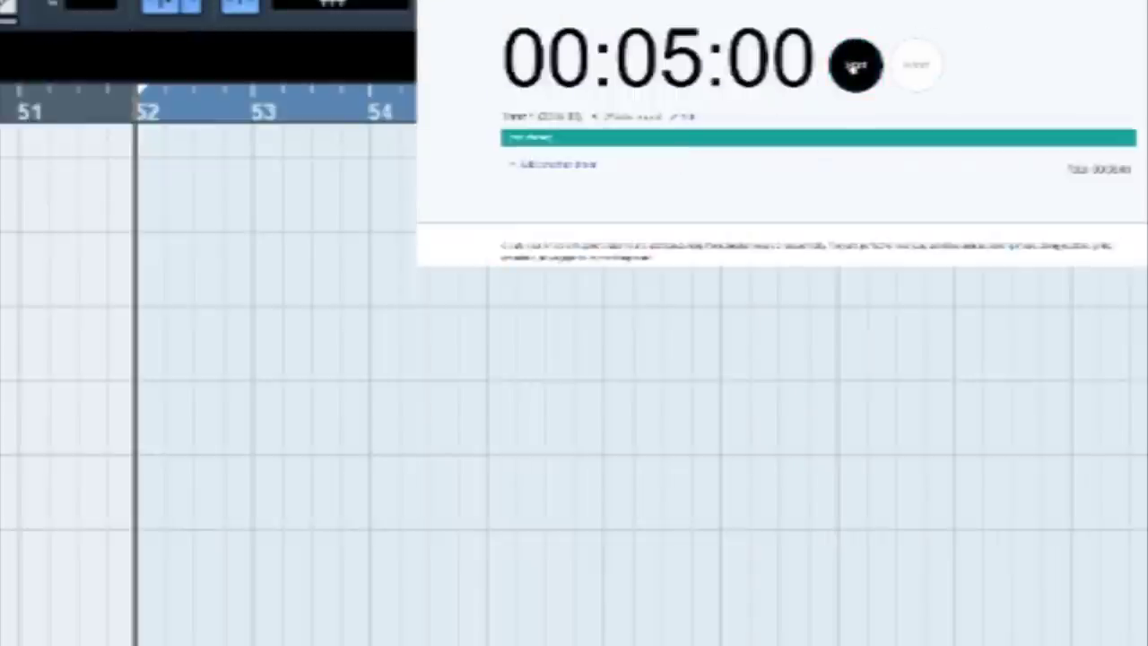
click(856, 66)
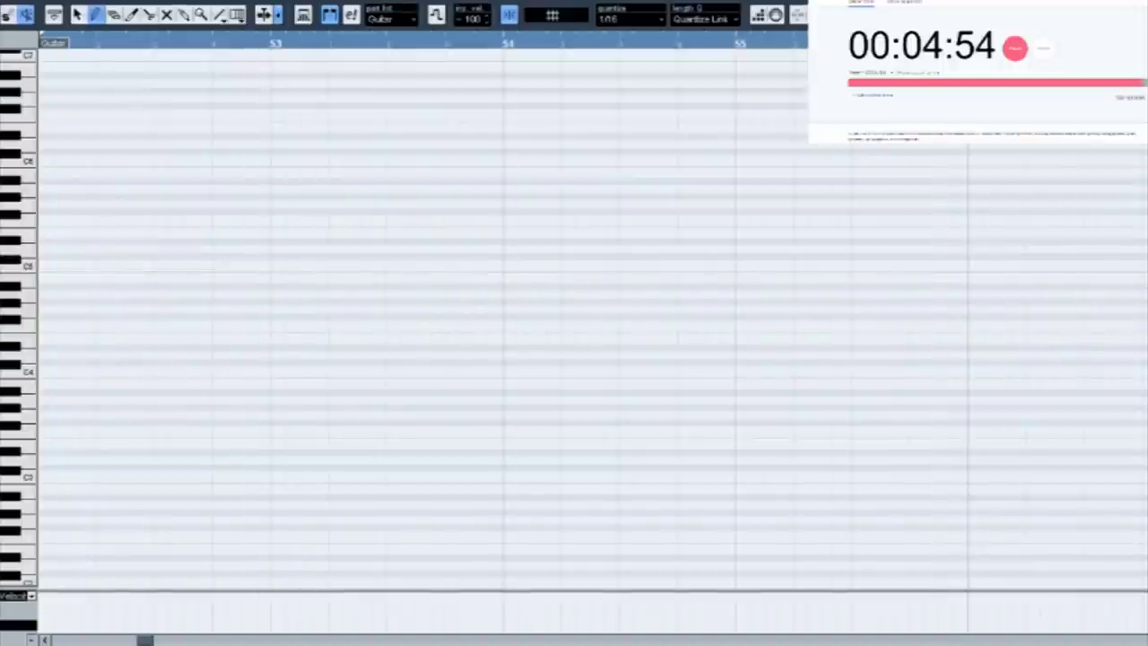
- Draw the opening notes of the Guitar part at bar 52: two at C3, one at C4 and one at G3
click(42, 480)
click(54, 480)
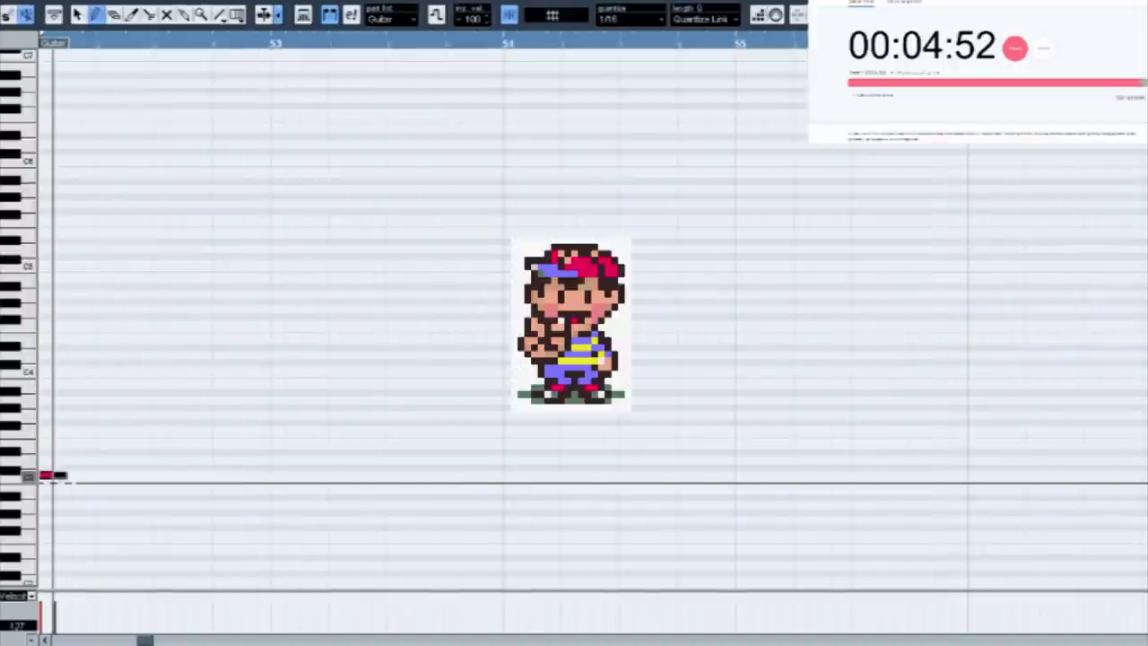
click(69, 371)
click(112, 410)
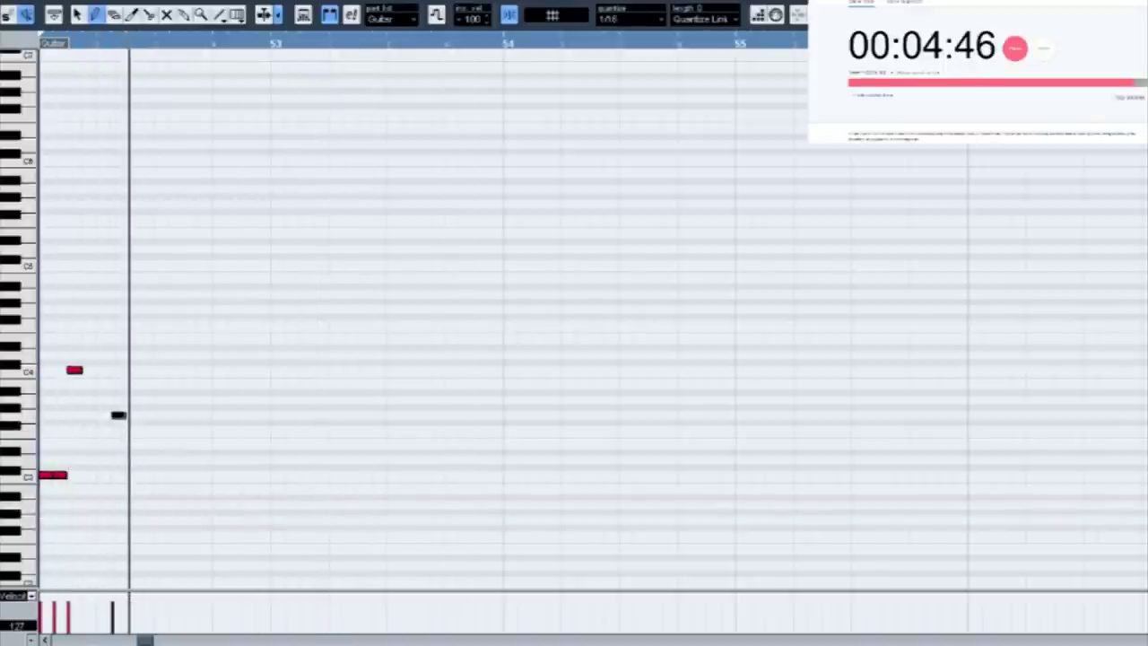
- Play the opening notes from bar 52 and move the G3 note one sixteenth earlier
drag(146, 640, 144, 640)
click(283, 43)
key(space)
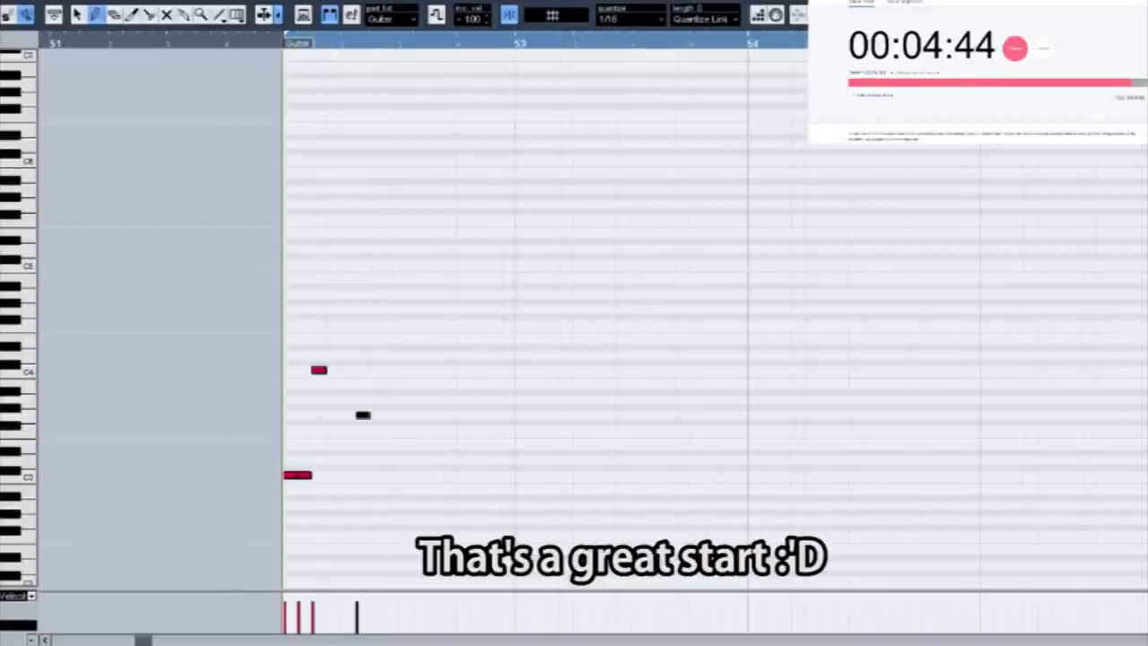
key(space)
drag(362, 416, 346, 418)
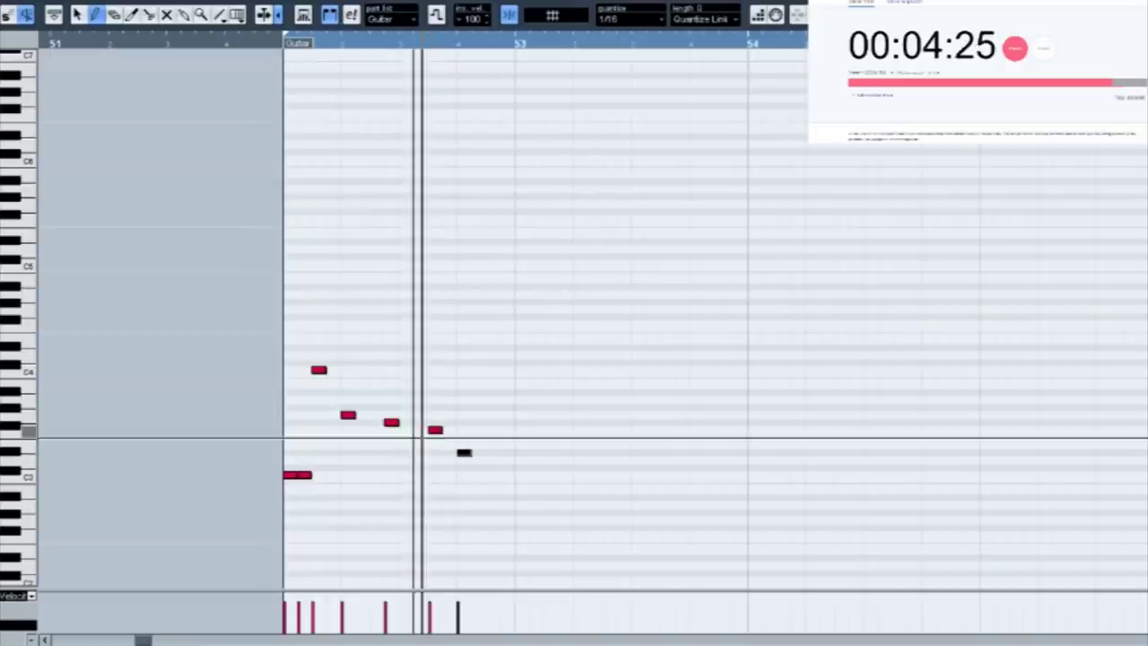
- Complete the bar 52 riff with F3, D#3, C3, D#3 and F3, adjusting the note timing against playback
click(435, 429)
mouse_move(435, 430)
mouse_down()
mouse_move(463, 453)
mouse_move(435, 452)
mouse_up()
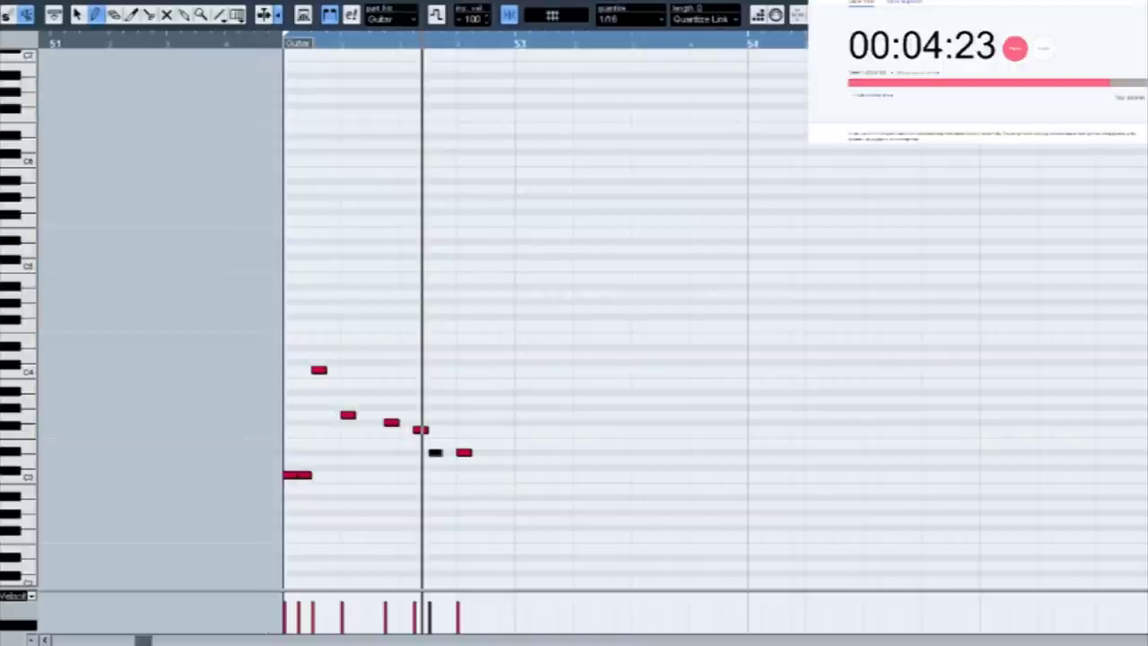
key(space)
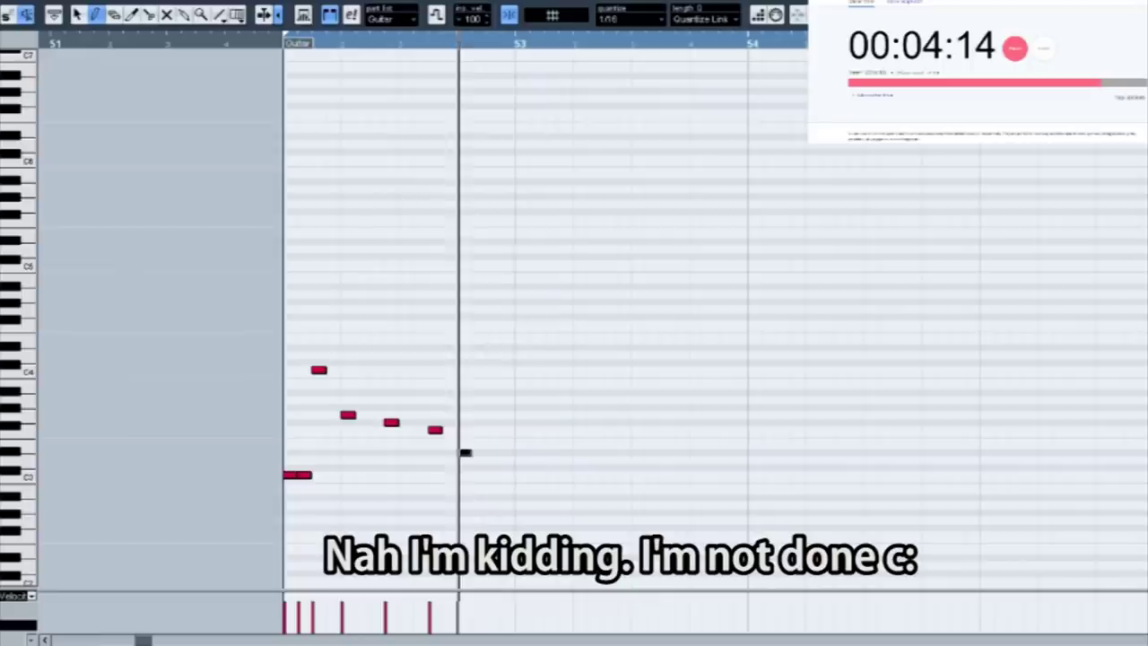
key(space)
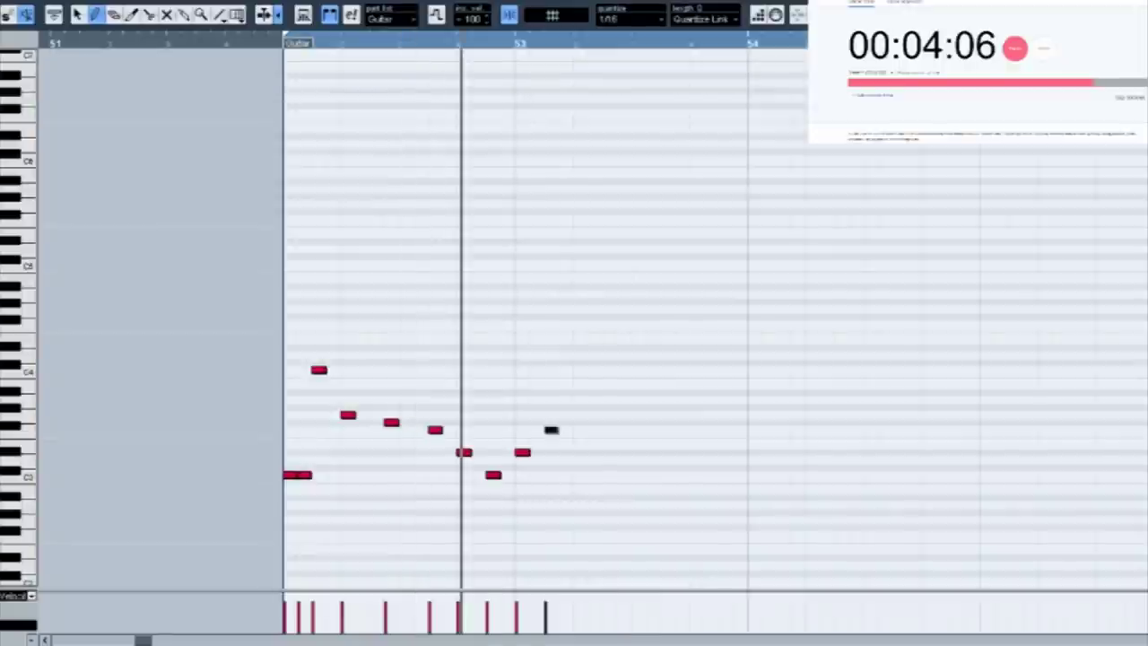
key(space)
key(space)
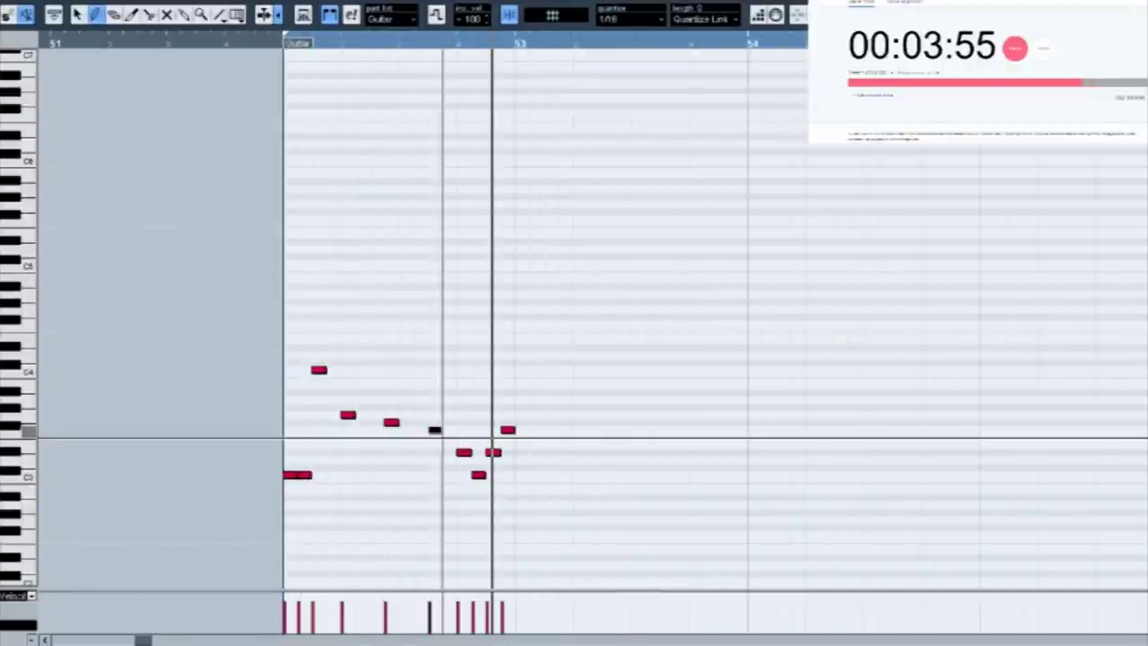
drag(442, 439, 429, 439)
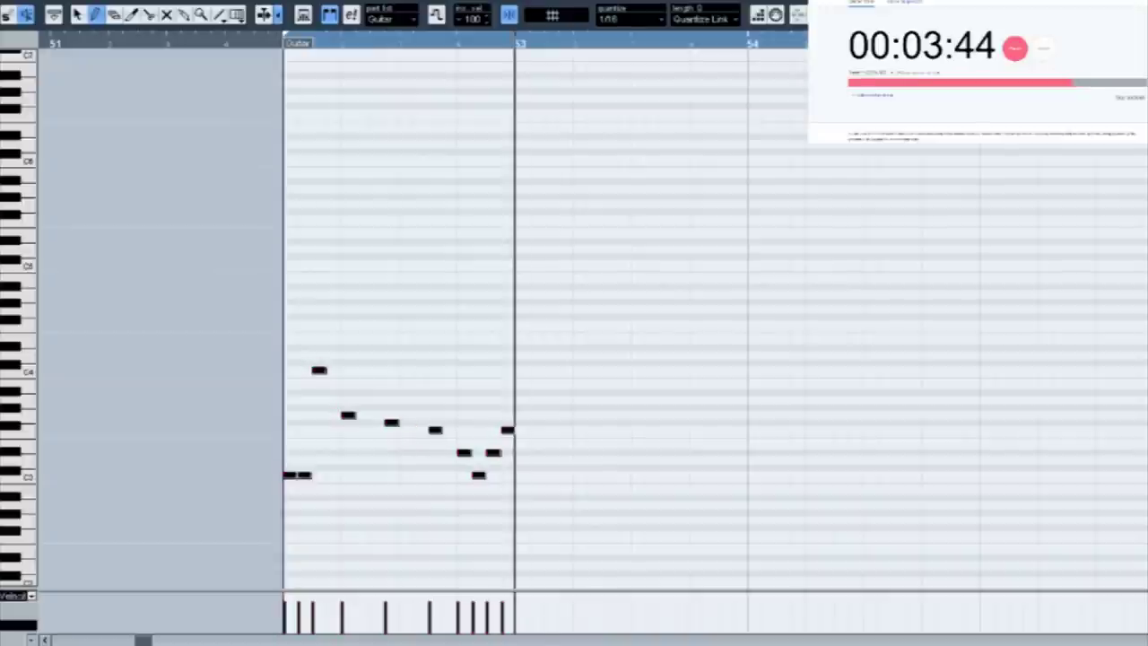
- Duplicate the bar 52 riff into bar 53 and lower the copy's two opening notes to A#2
key(ctrl+d)
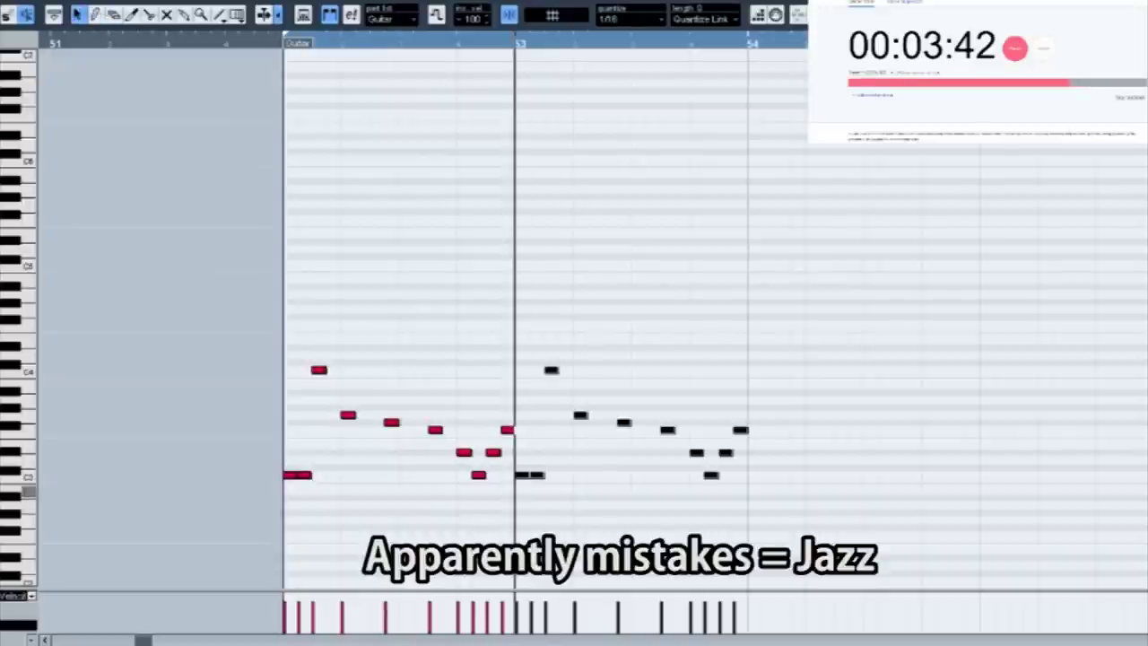
drag(565, 472, 521, 492)
- Copy the two-bar riff to bar 54 and lower the opening note pairs of bars 54 and 55 to A2 and G#2
click(748, 43)
key(ctrl+a)
key(ctrl+c)
key(ctrl+v)
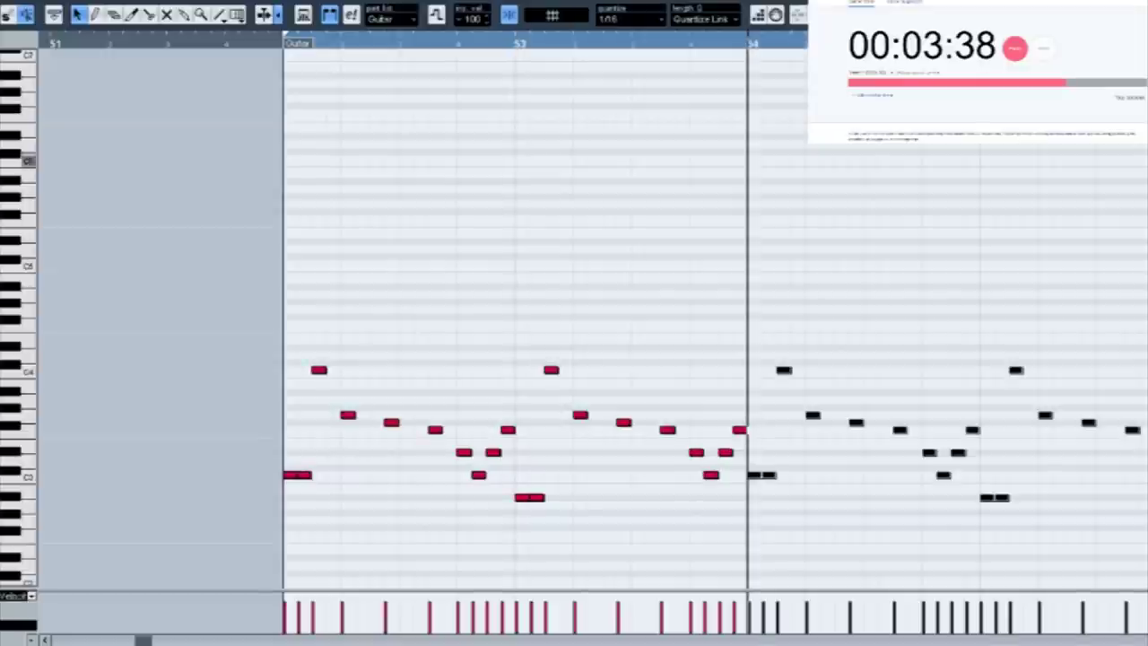
drag(783, 448, 769, 475)
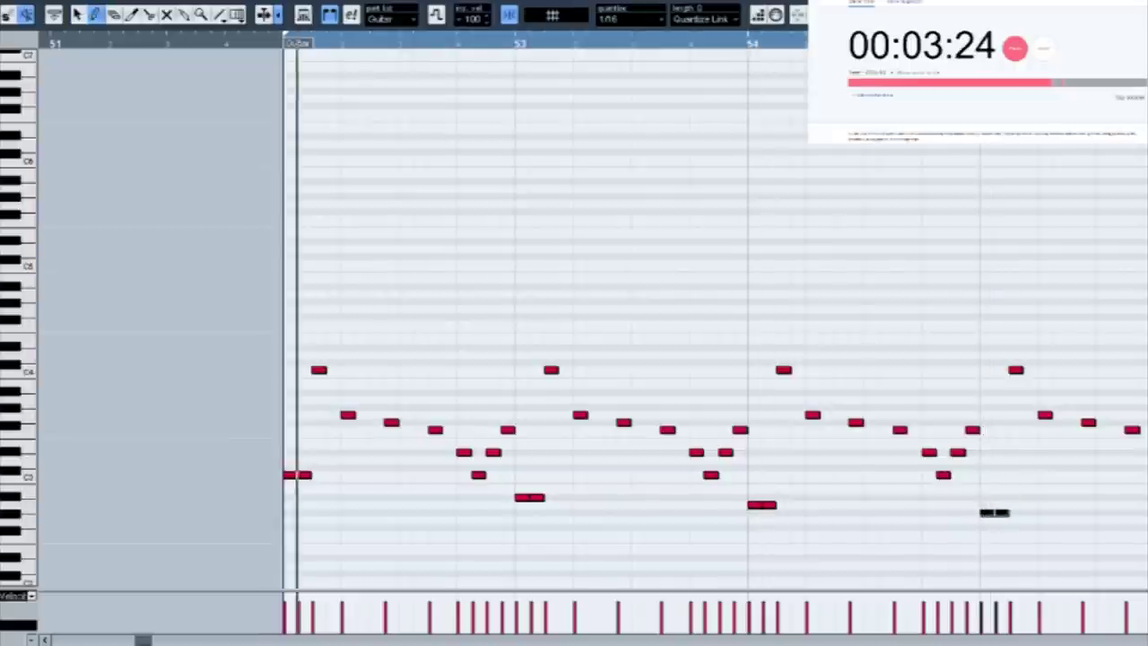
- Place the middle F3 and following D#3 of bar 52 one sixteenth earlier and play the riff back
click(422, 433)
click(433, 432)
key(Delete)
click(449, 445)
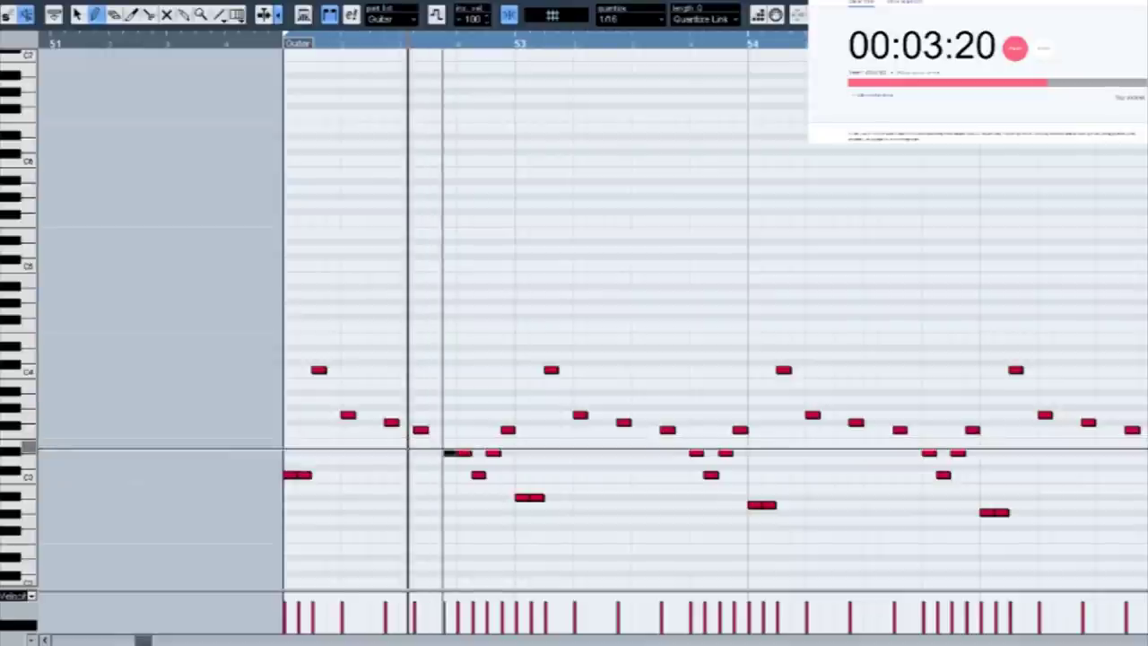
click(459, 454)
key(Delete)
key(KP_1)
key(space)
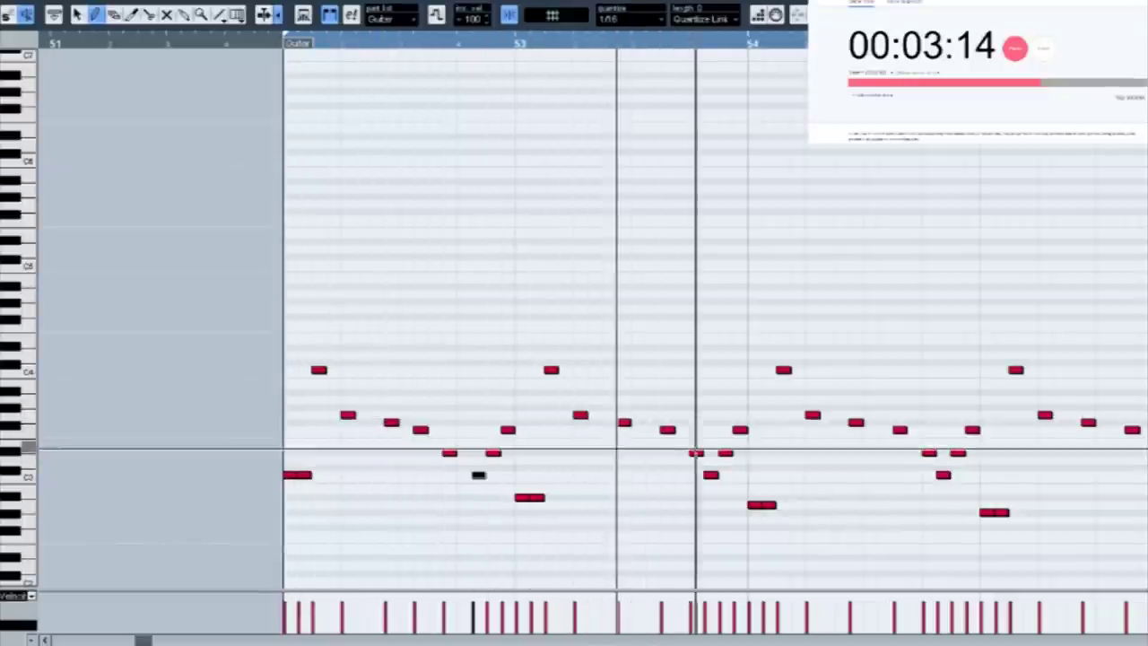
key(space)
- Shift the middle F3 and following D#3 notes of bar 53 one sixteenth earlier
click(662, 431)
click(649, 429)
click(678, 452)
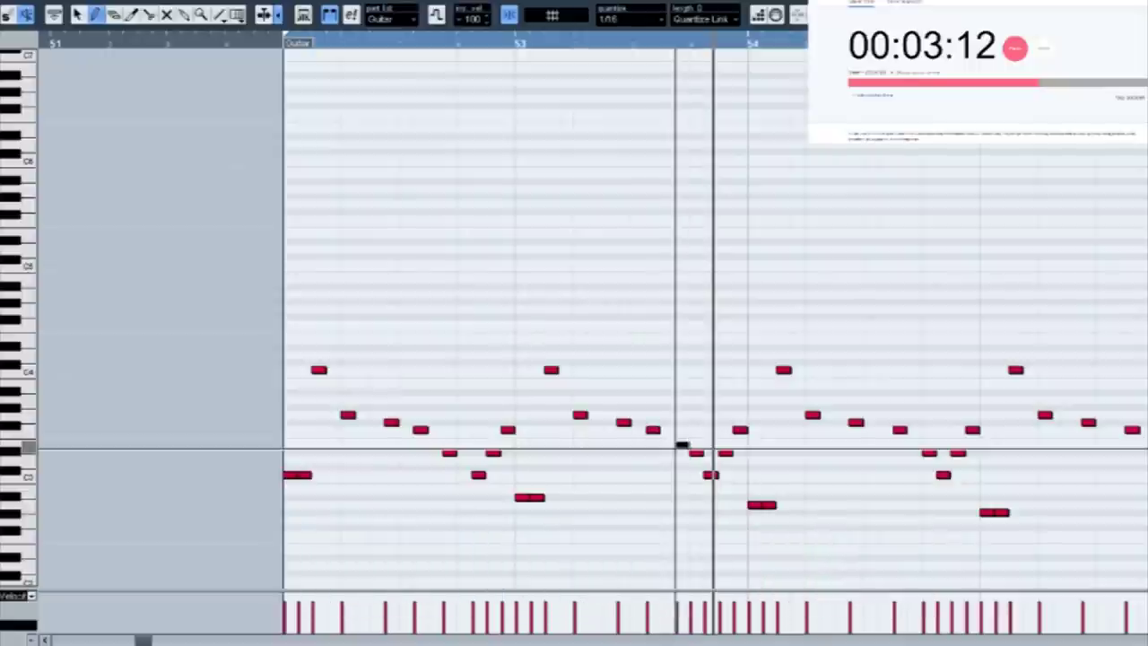
click(695, 452)
- Shift the middle F3 and D#3 notes of bar 54 one sixteenth earlier and continue with the F3 in bar 55
drag(896, 429, 882, 429)
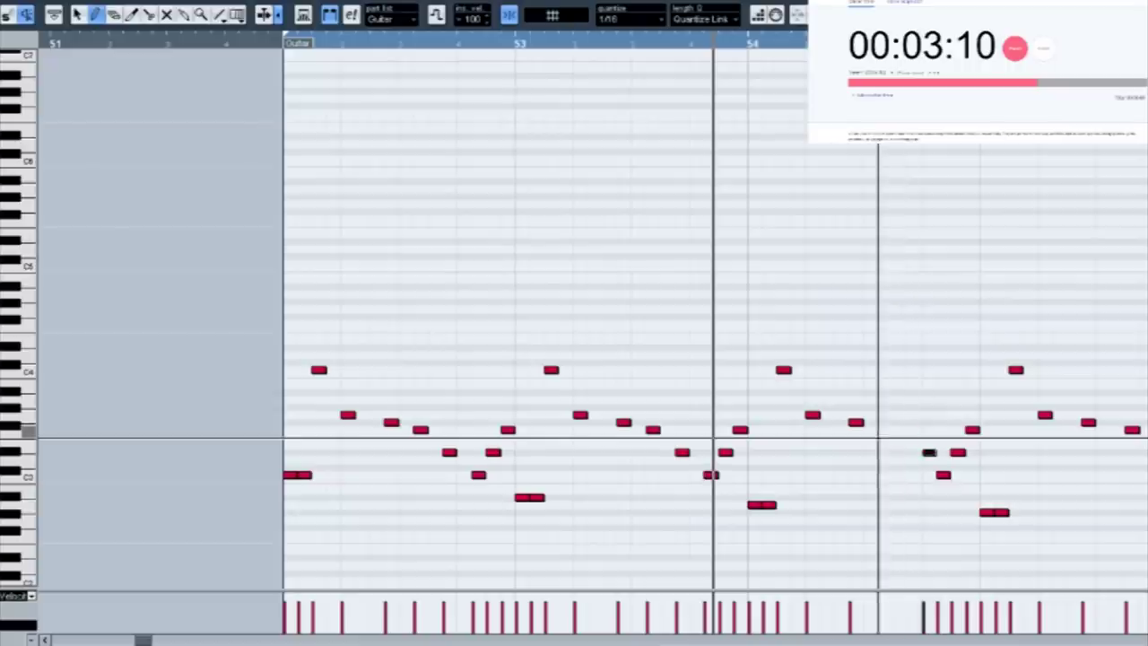
click(910, 452)
click(924, 452)
click(931, 453)
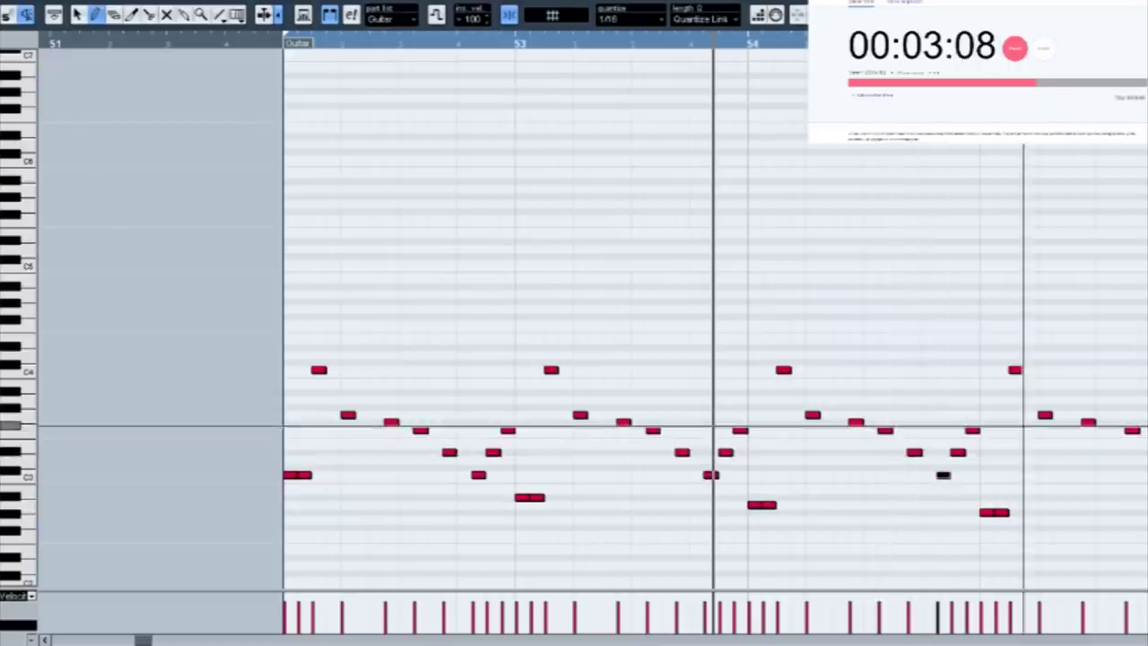
click(1127, 432)
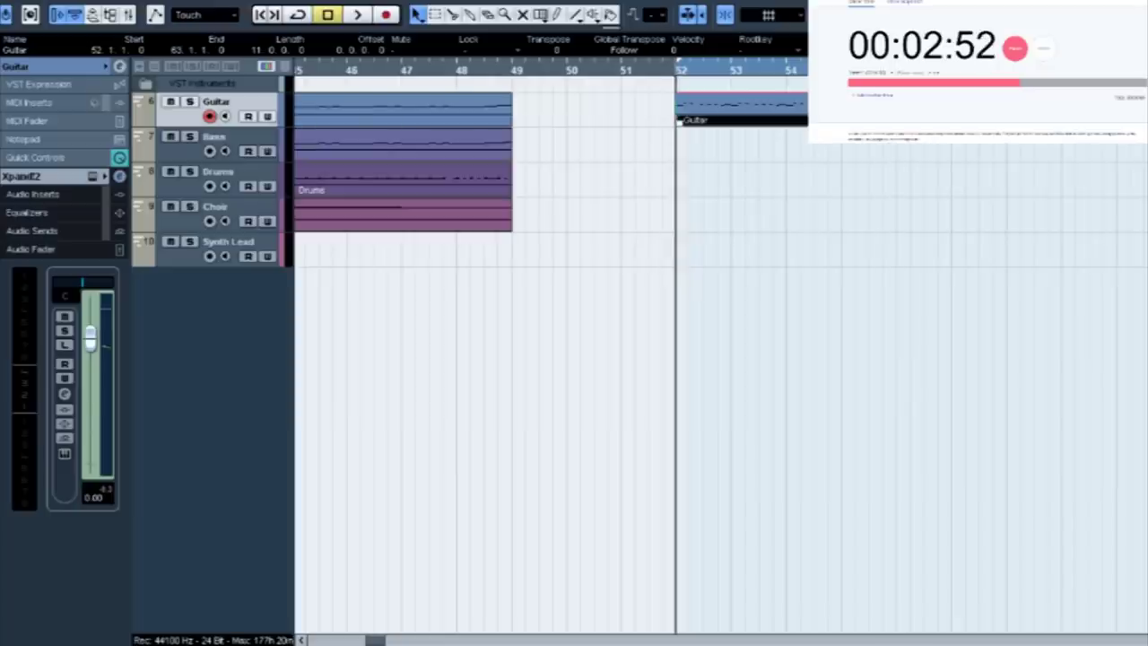
- Copy the riff part from the Guitar track to the Synth Lead track and open the Guitar part for editing
mouse_move(679, 121)
mouse_down()
mouse_move(679, 262)
mouse_move(679, 121)
mouse_up()
double_click(679, 121)
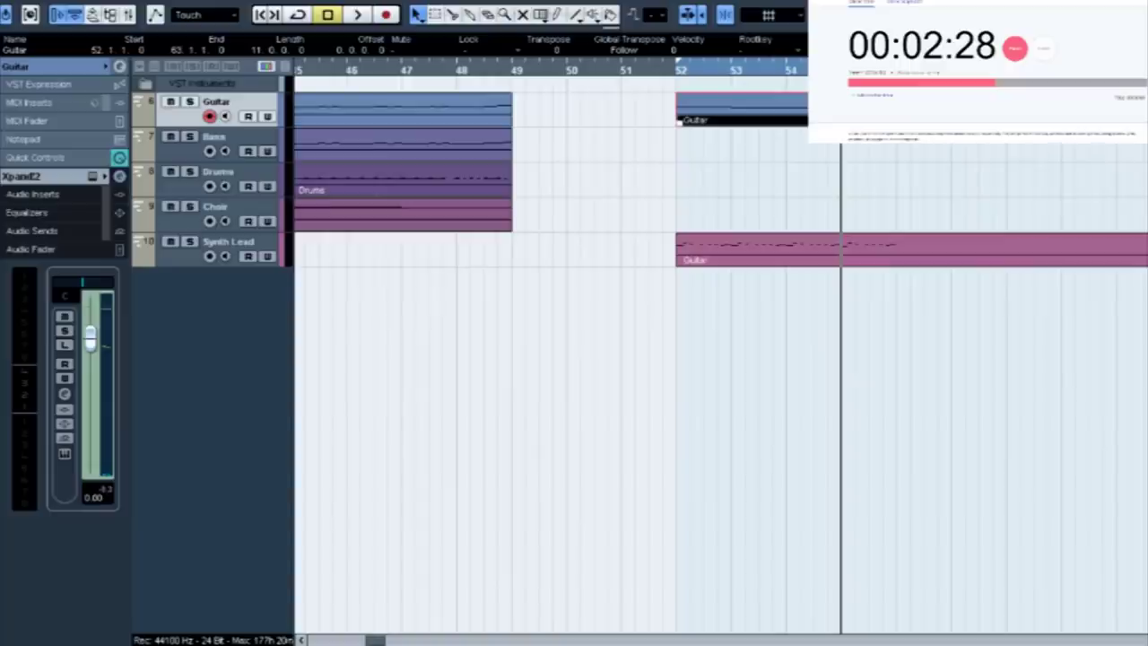
- Copy the Guitar part onto the Bass track at bar 52
key(KP_1)
click(215, 137)
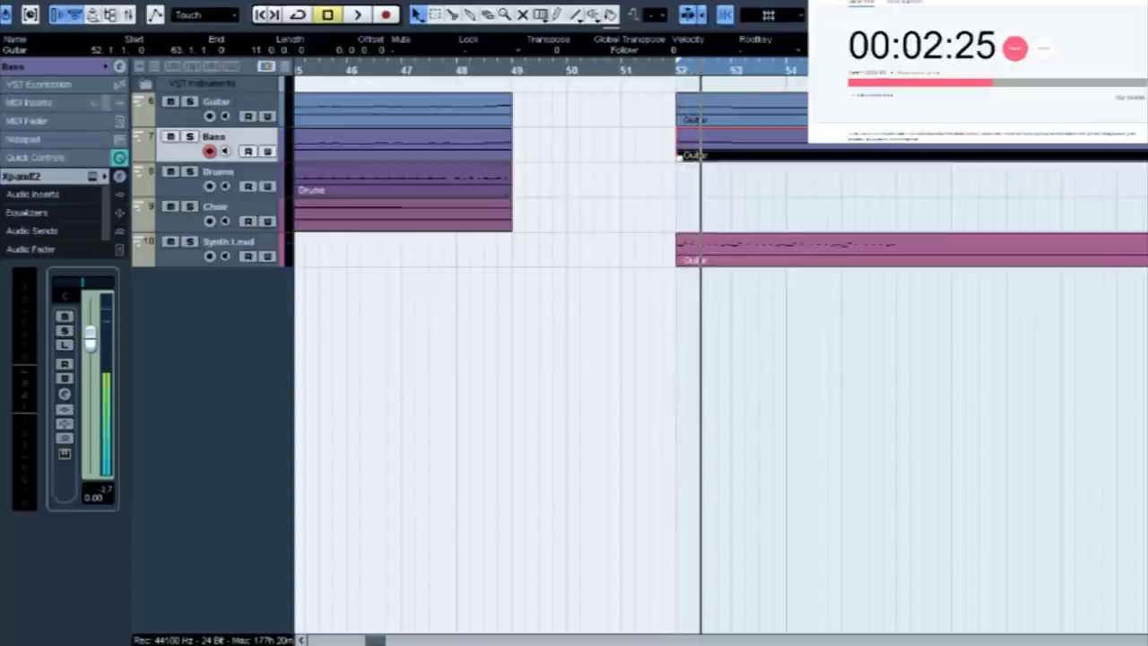
- Open a Drums part at bar 52 for note editing with the quantize value at 1/16
key(Down)
key(KP_1)
key(Return)
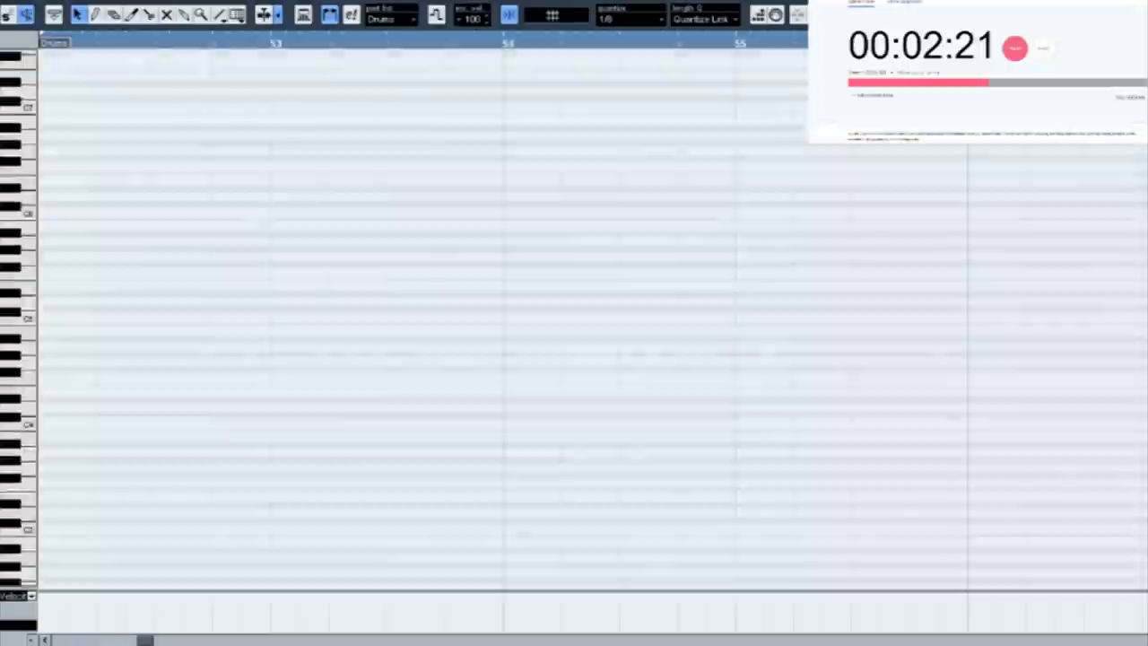
scroll(510, 319, down, 5)
scroll(592, 318, up, 4)
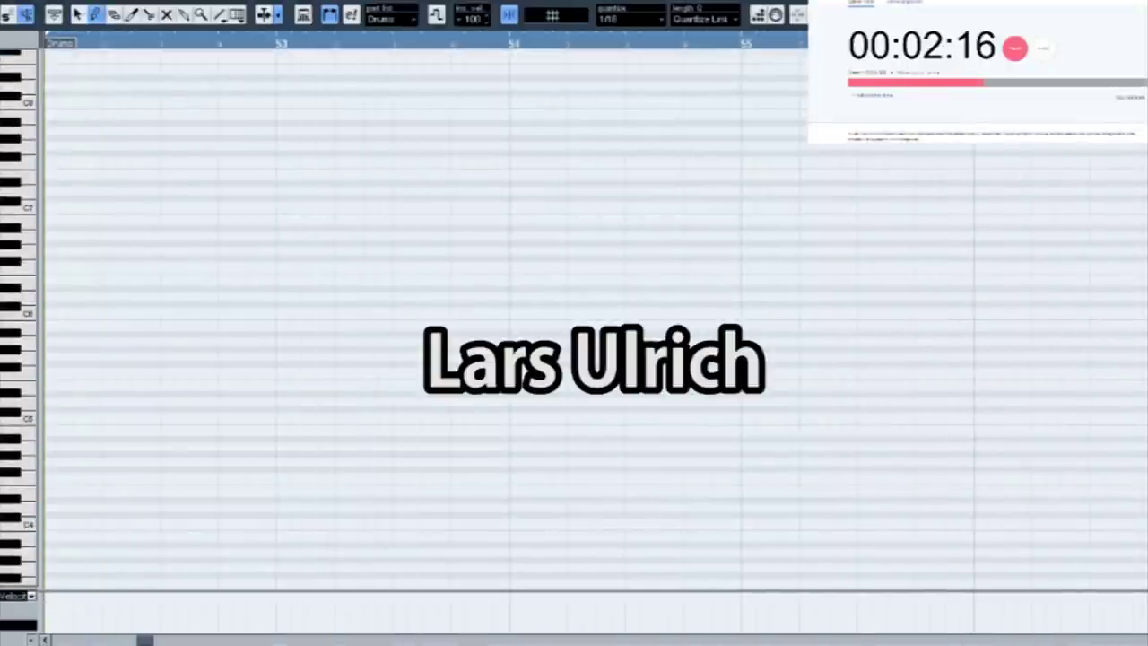
scroll(712, 392, down, 4)
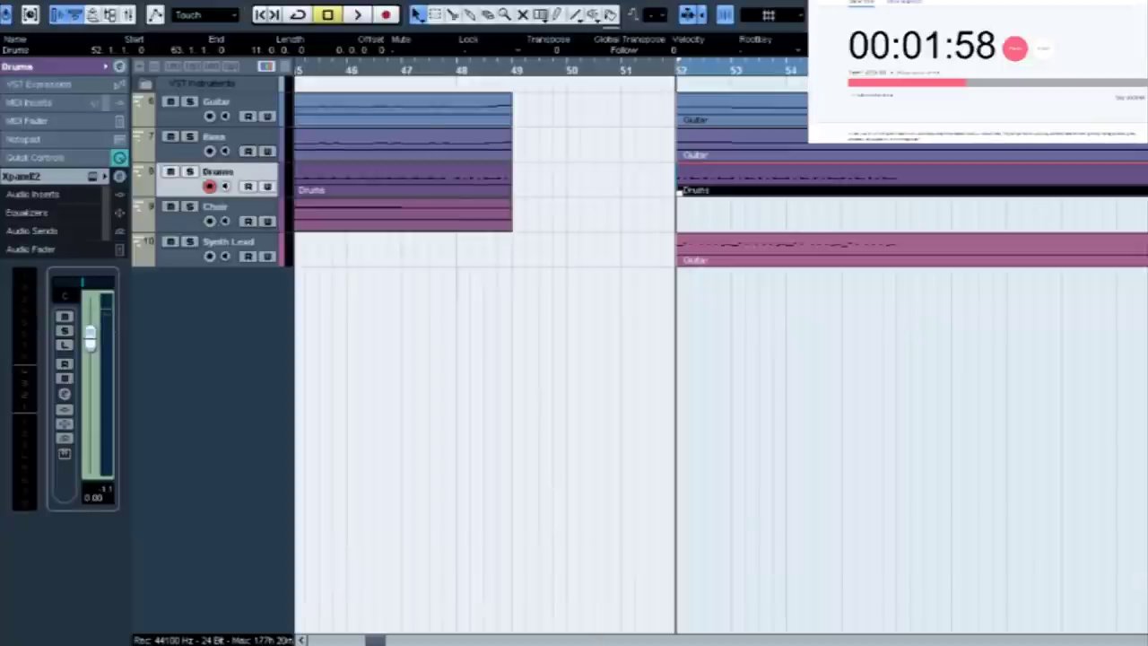
- Select the Choir track to add its part from bar 52 to bar 63
click(228, 213)
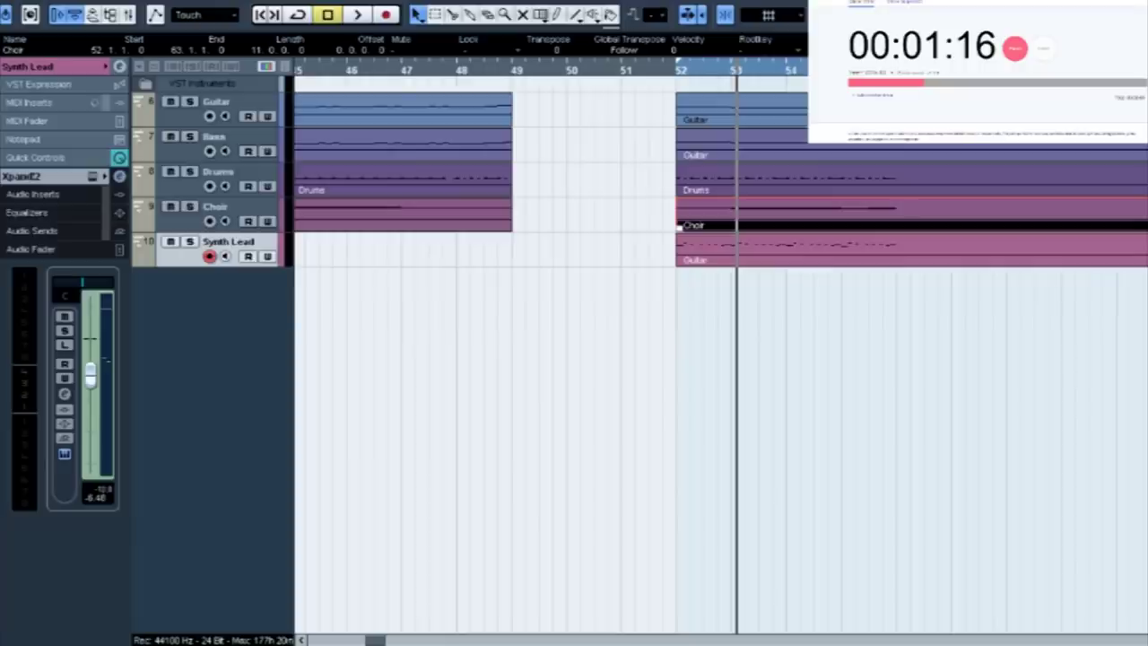
- Play the arrangement and raise the Synth Lead channel volume to 1.56
drag(90, 375, 90, 349)
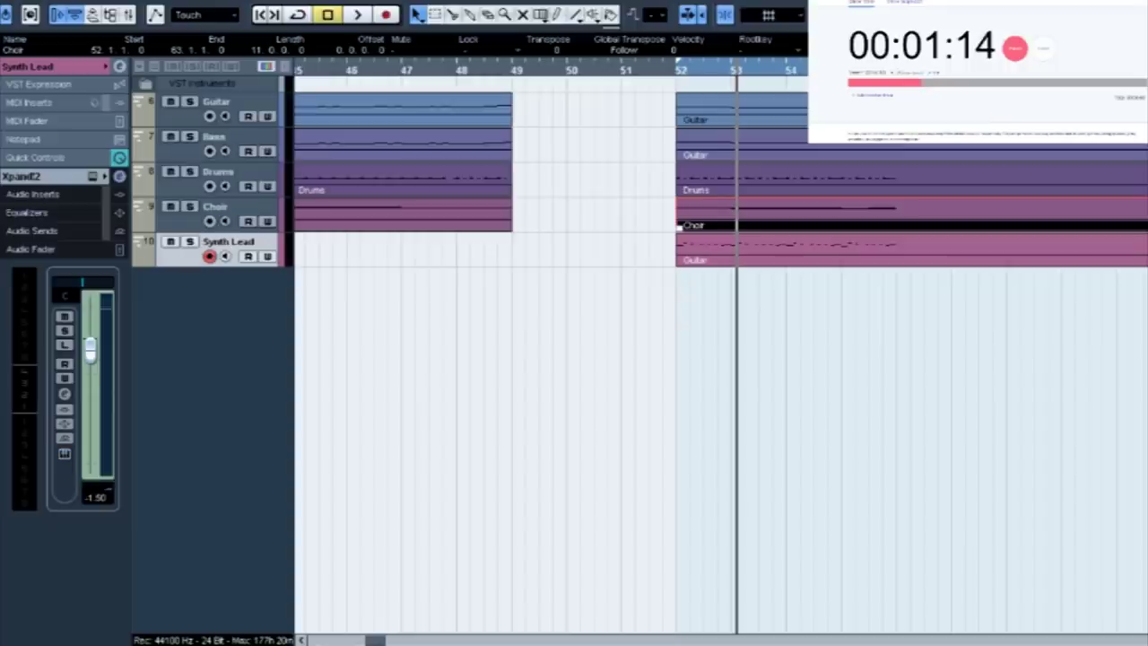
key(space)
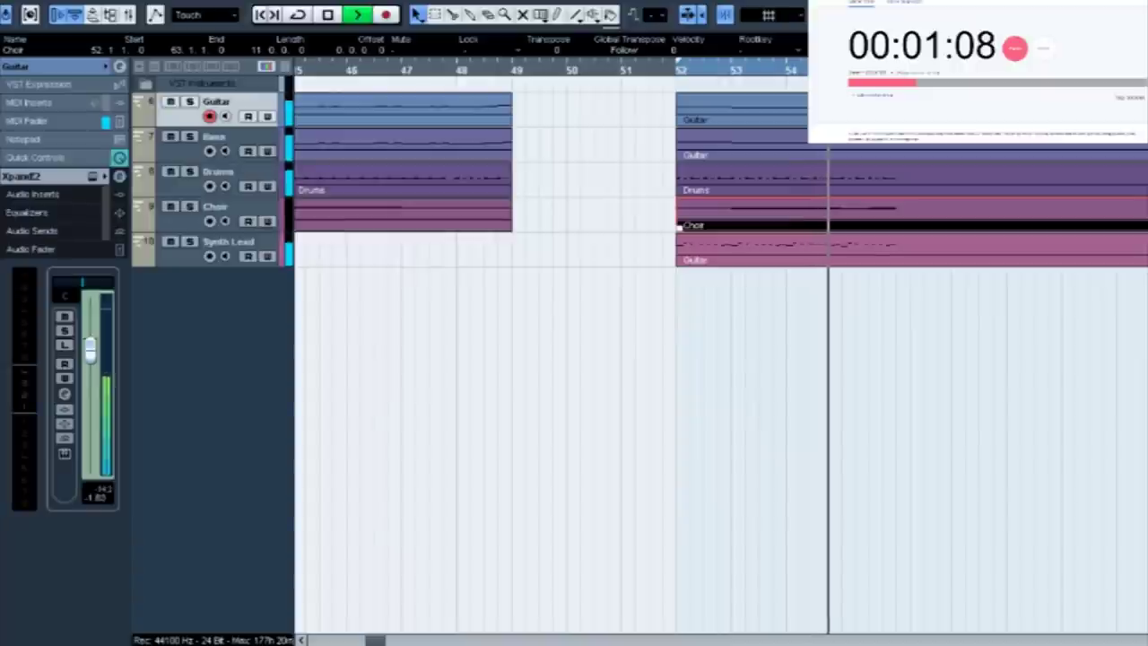
click(230, 242)
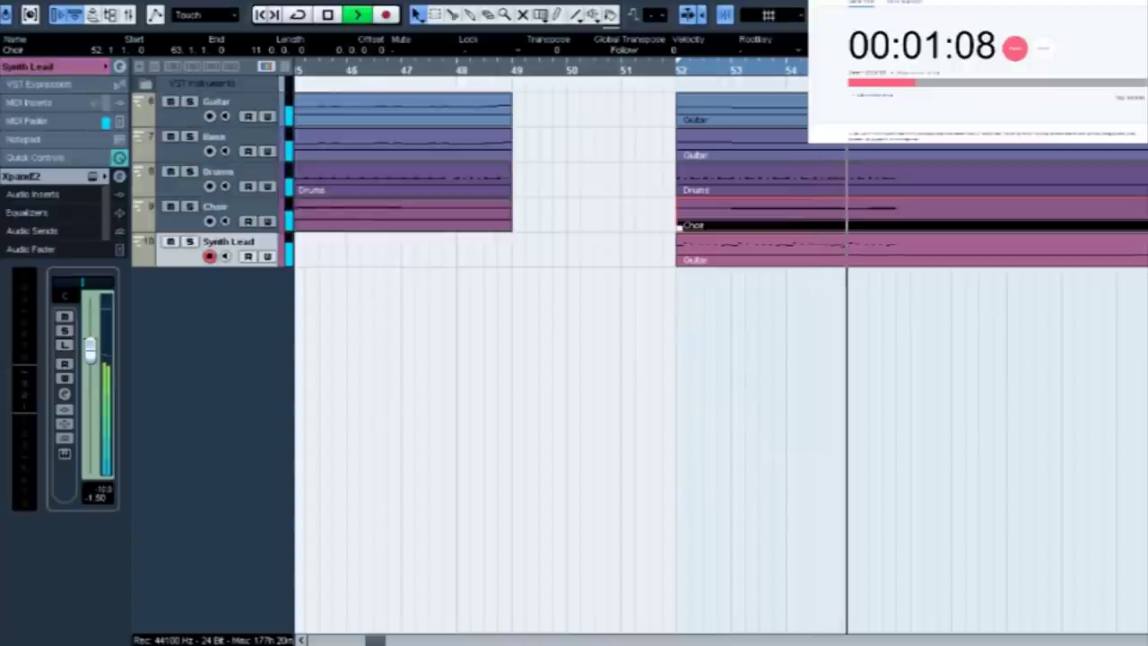
key(space)
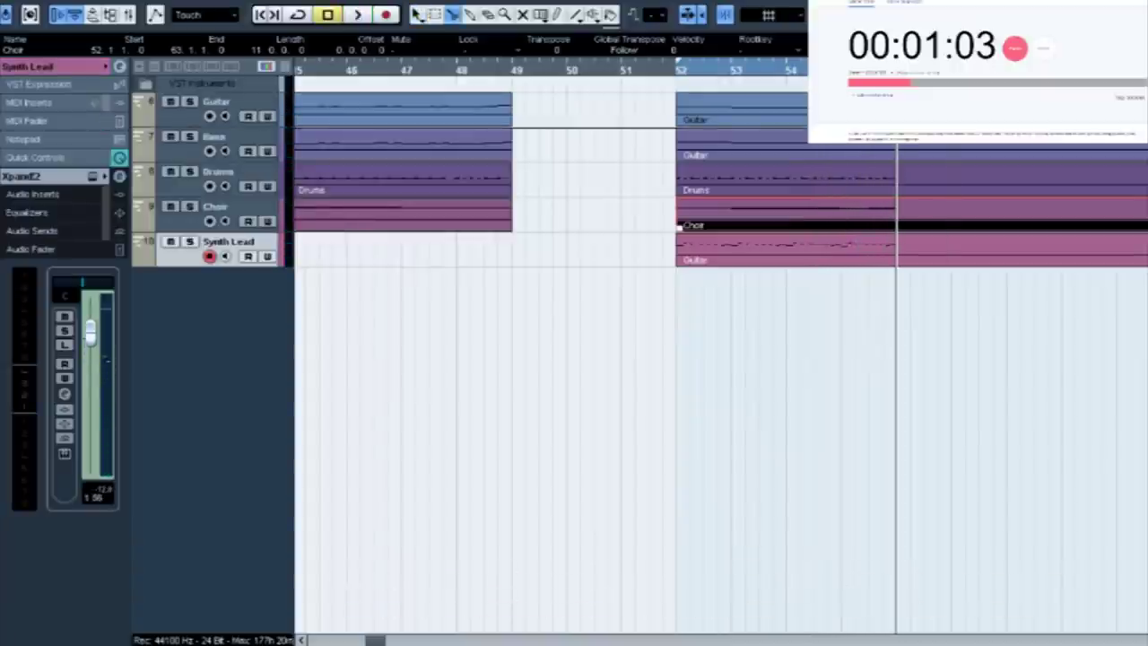
- Split the parts on all five tracks at bar 56 and delete the portions after it
click(901, 151)
click(901, 182)
click(901, 208)
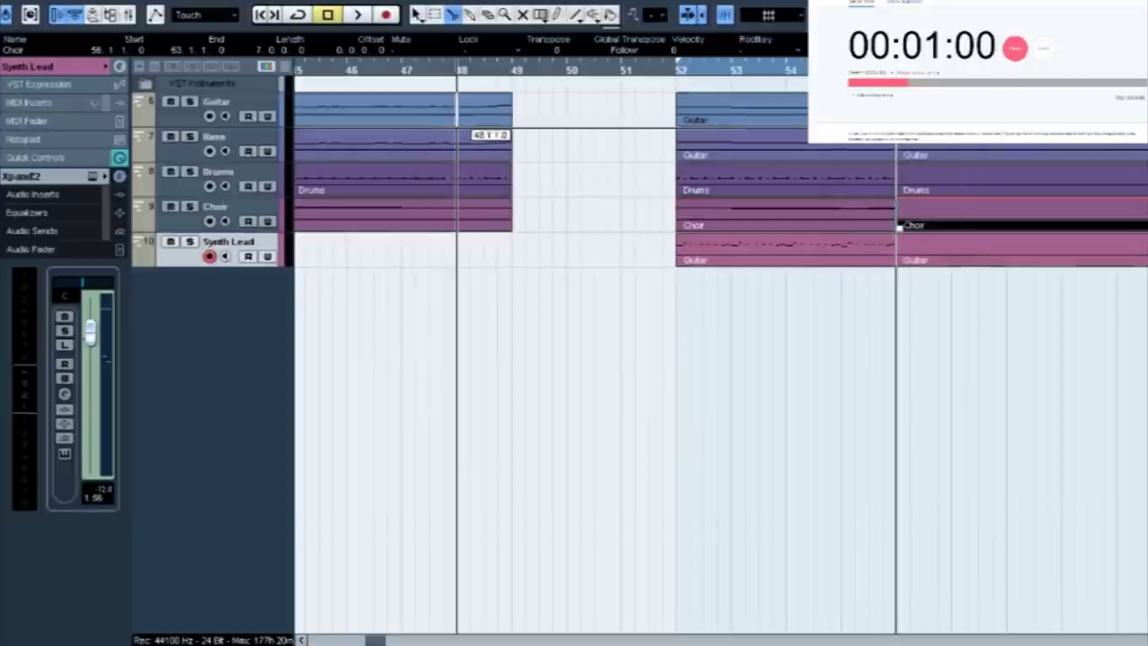
drag(975, 270, 941, 134)
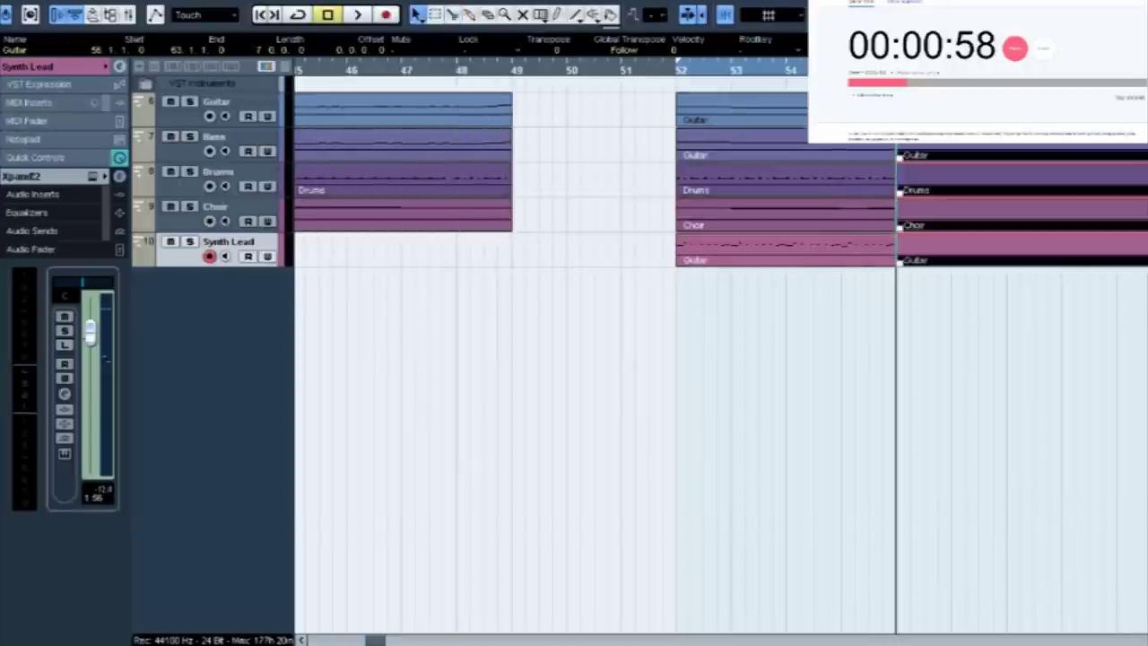
key(Delete)
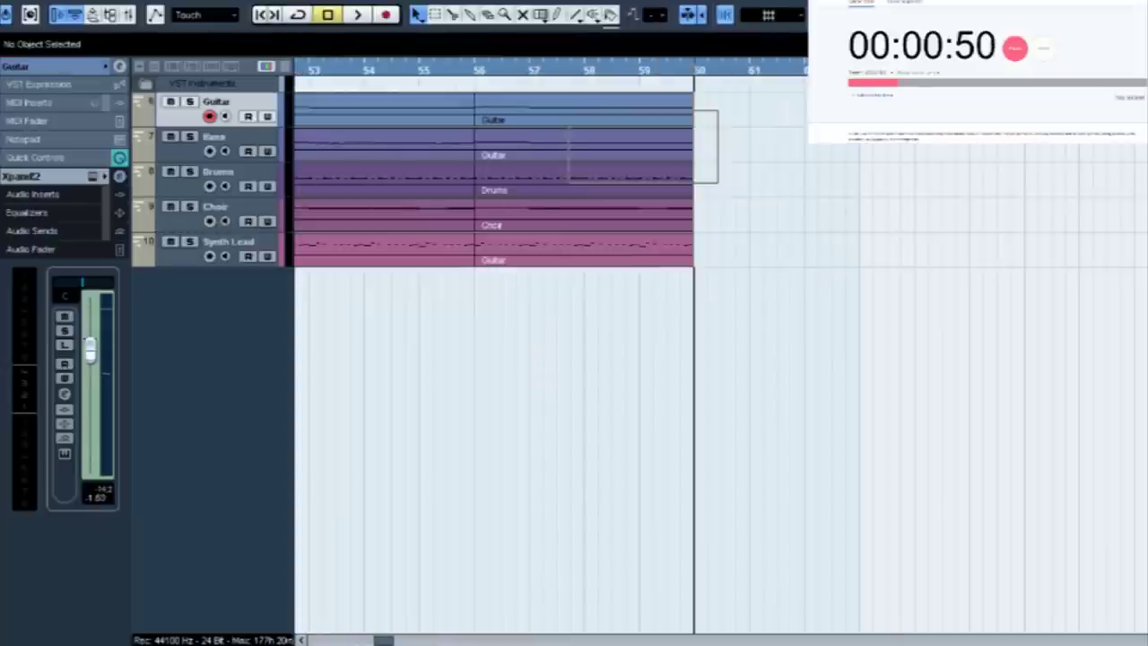
- Duplicate the Guitar, Bass, Drums and Choir parts from bar 56 to bar 60 and select the Synth Lead track
drag(717, 110, 537, 211)
key(ctrl+d)
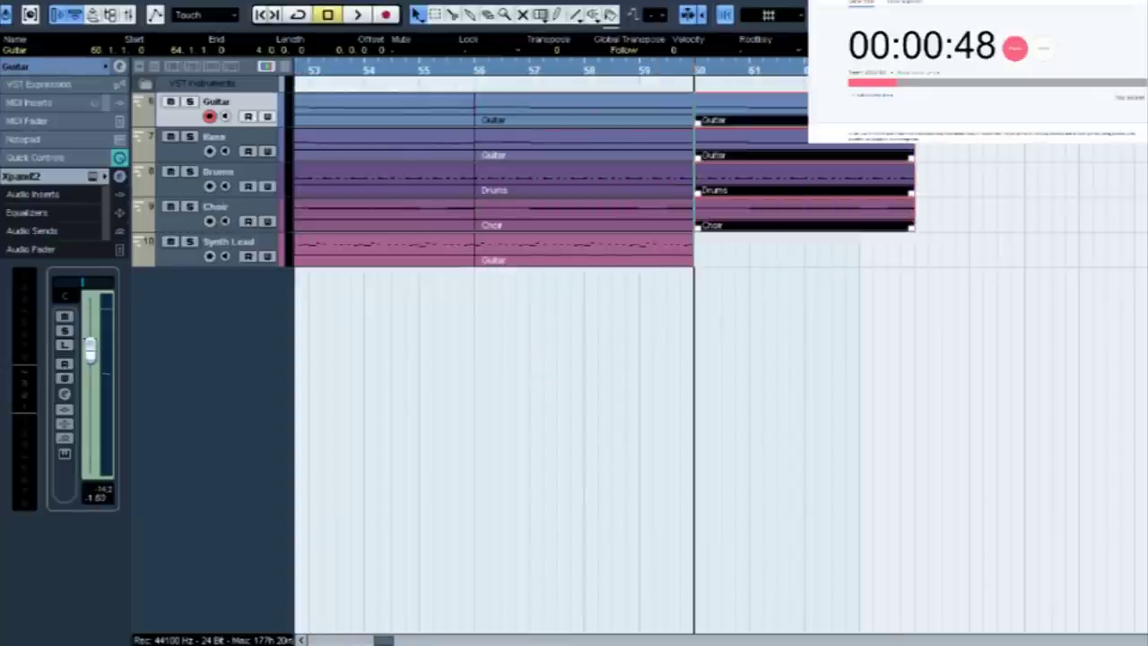
click(230, 242)
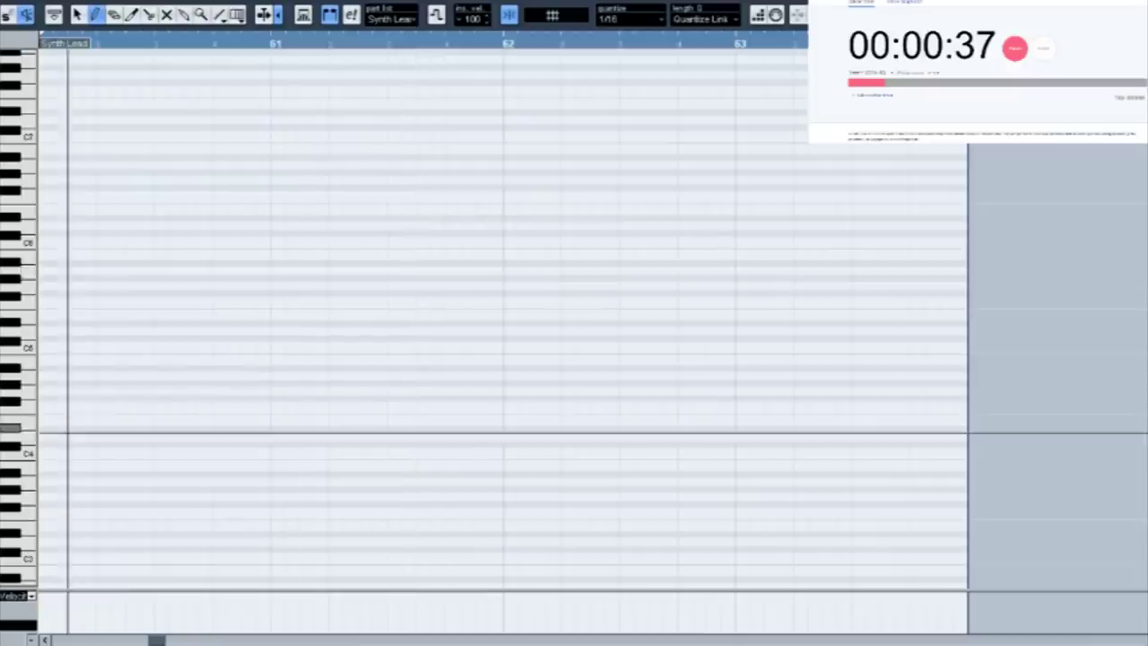
- Draw a short melody into the first bar of the Synth Lead part starting at bar 60, ending on a longer C4 note, and audition it
click(48, 430)
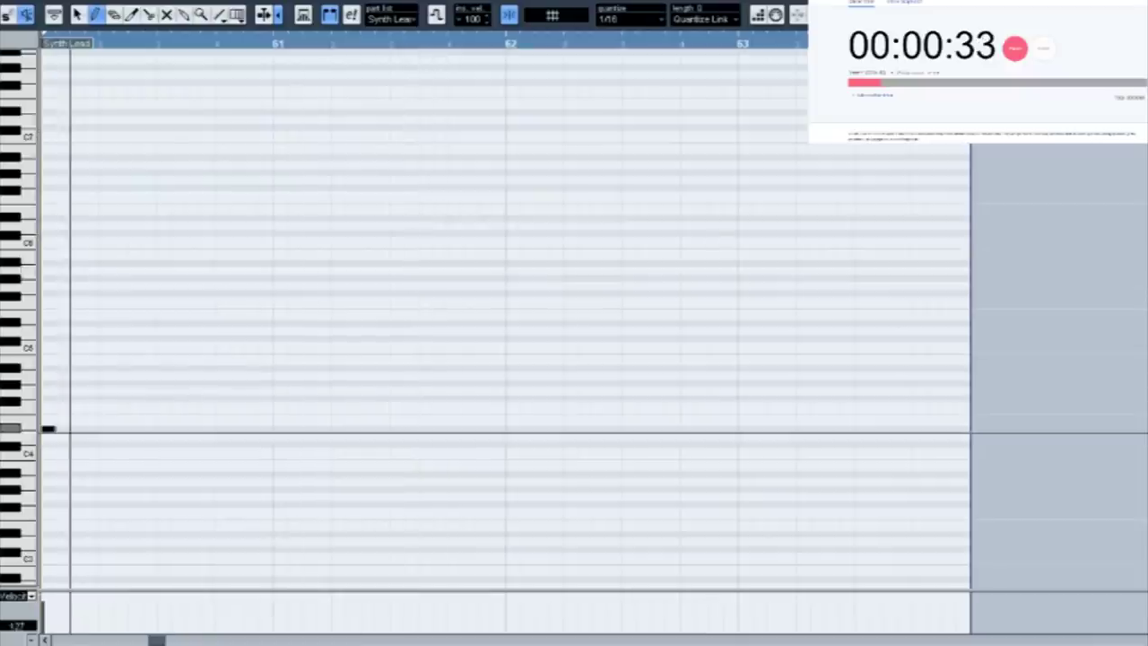
click(79, 431)
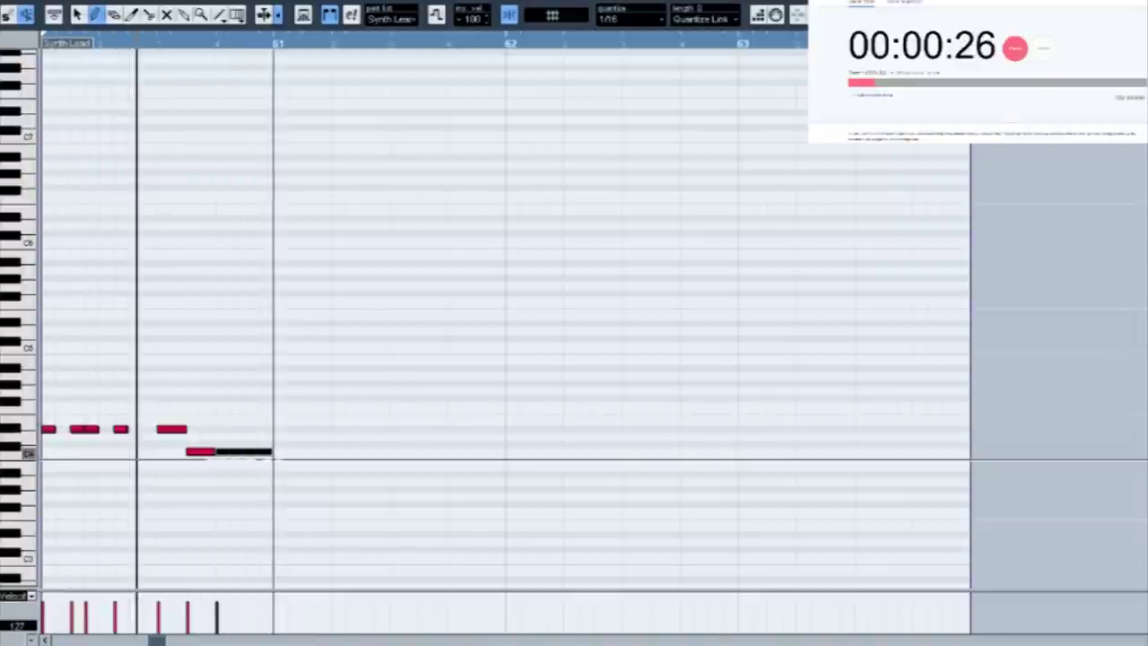
key(space)
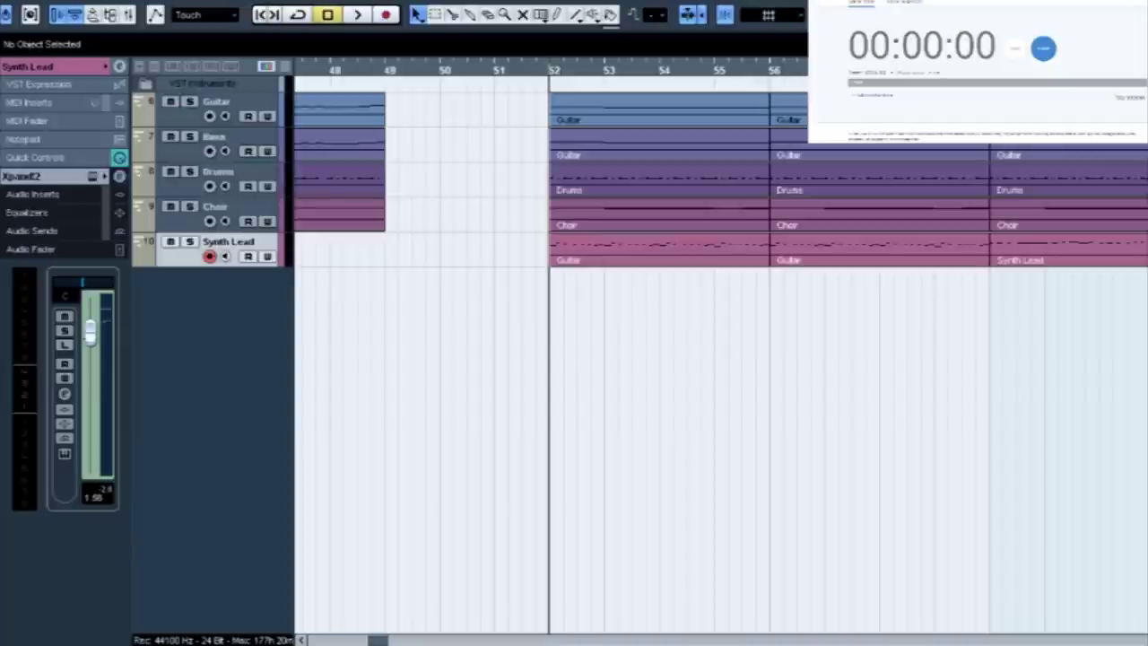
- Select the Synth Lead part at bar 60, listen to the arrangement from bar 52, and return the playhead to bar 52
click(993, 261)
key(space)
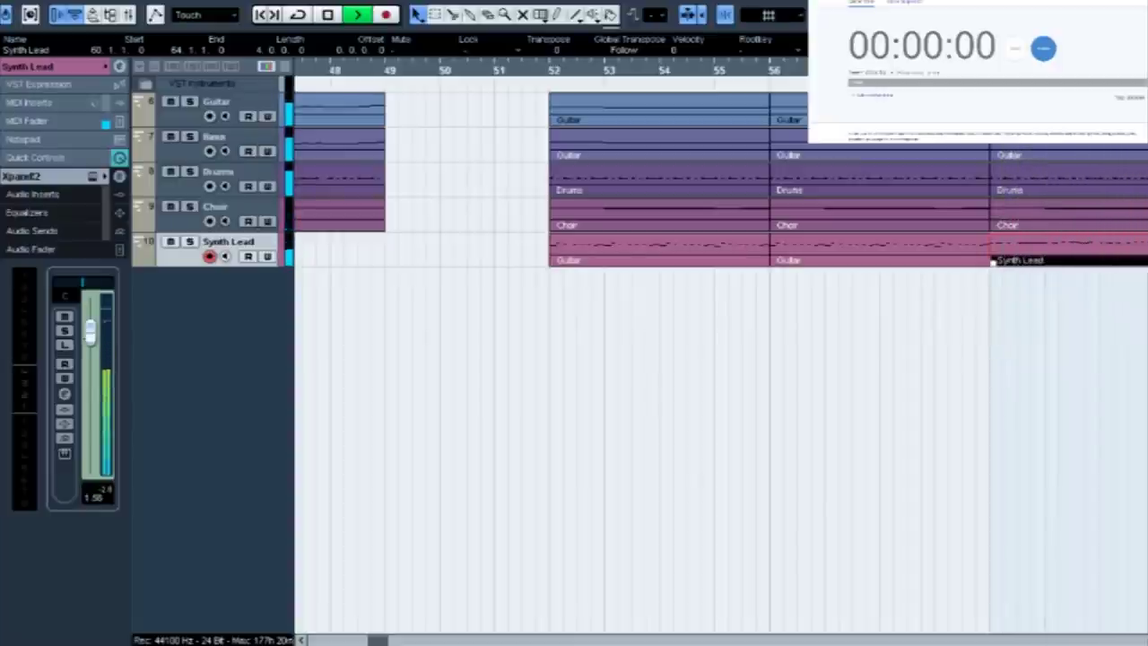
key(space)
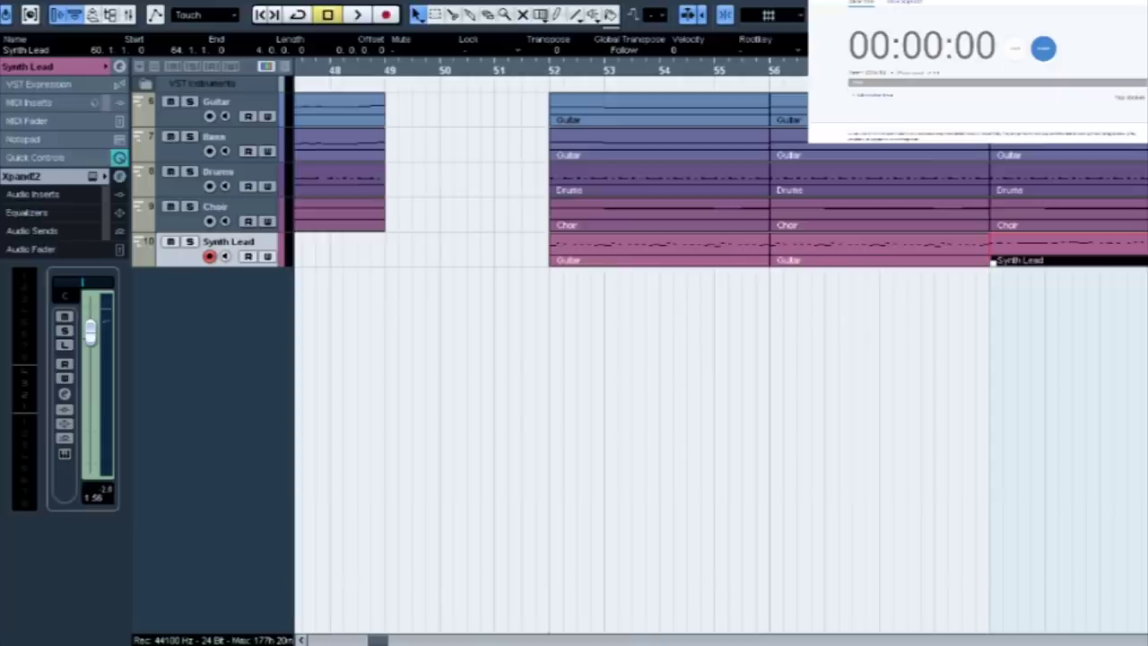
click(550, 70)
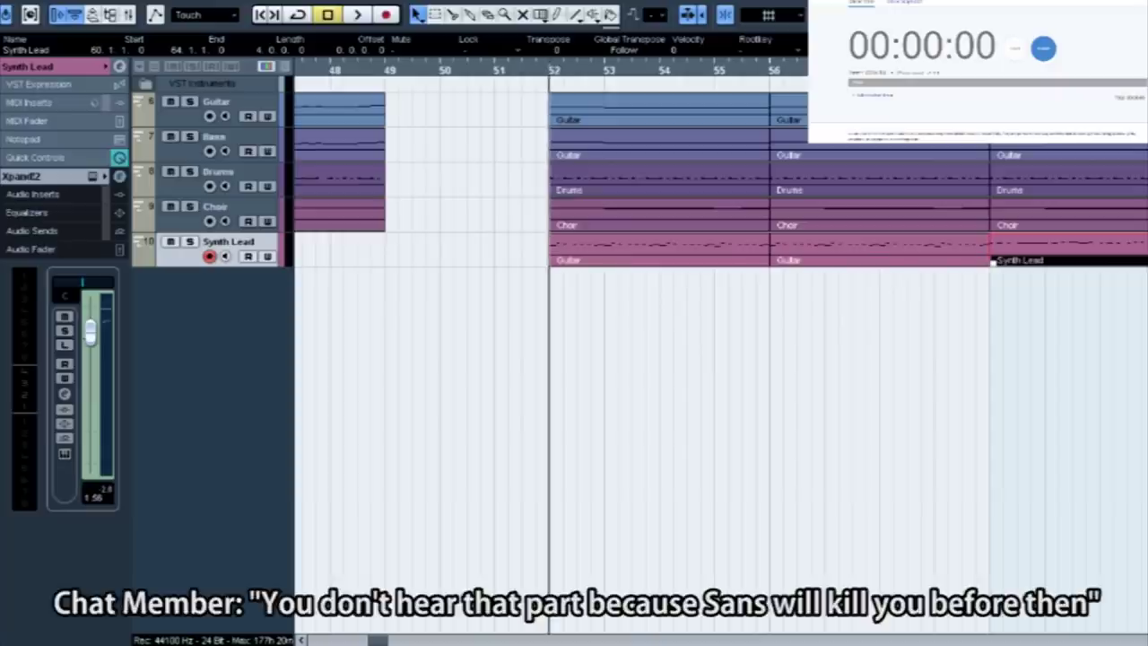